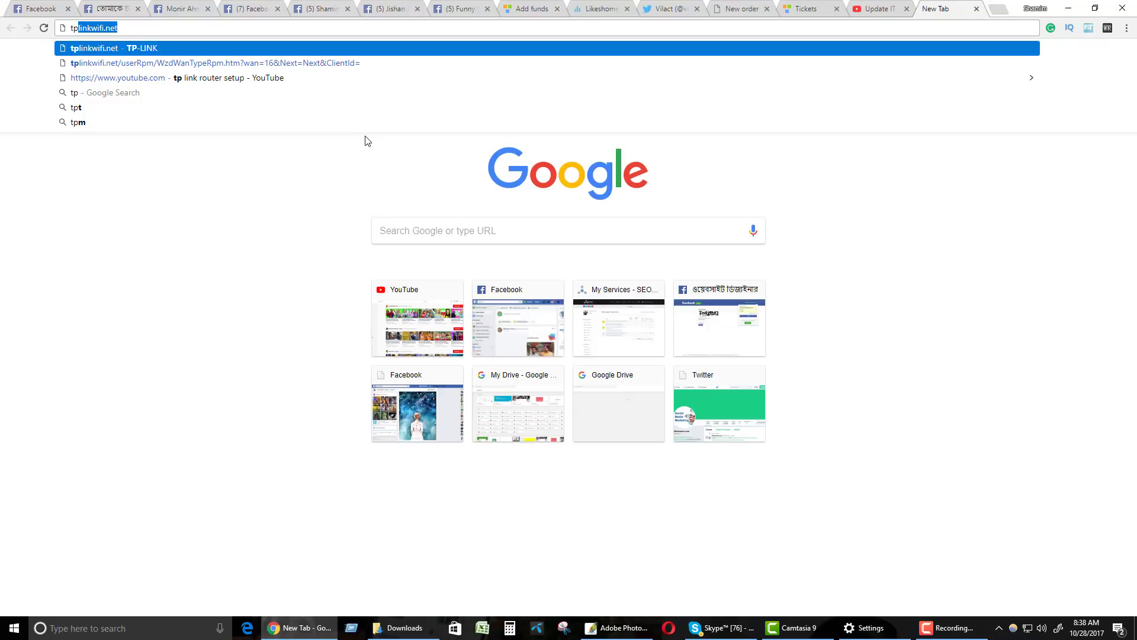
Open tplinkwifi.net, enter the username, paste it as the password too, and log in.
left_click(116, 52)
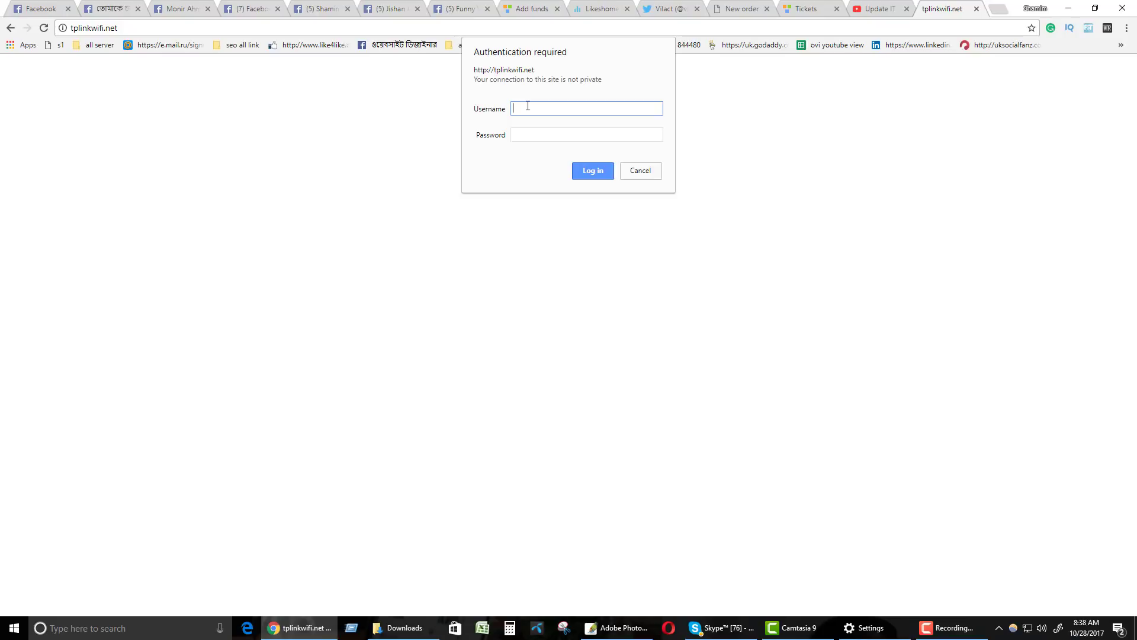
key("ctrl+plus")
right_click(521, 111)
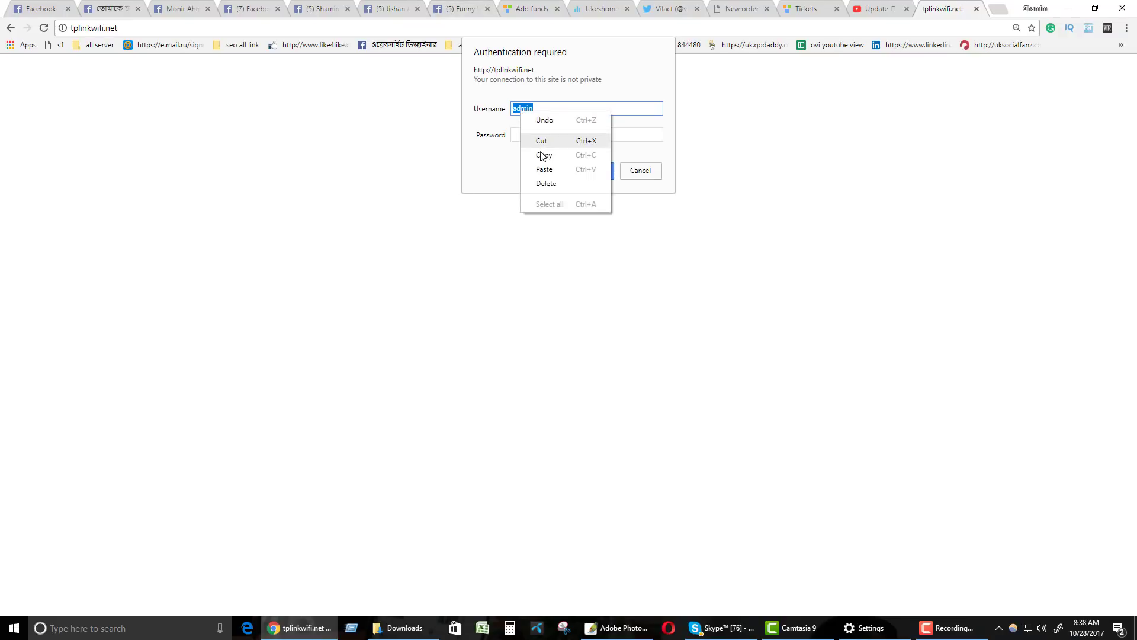
left_click(541, 153)
right_click(536, 135)
left_click(557, 192)
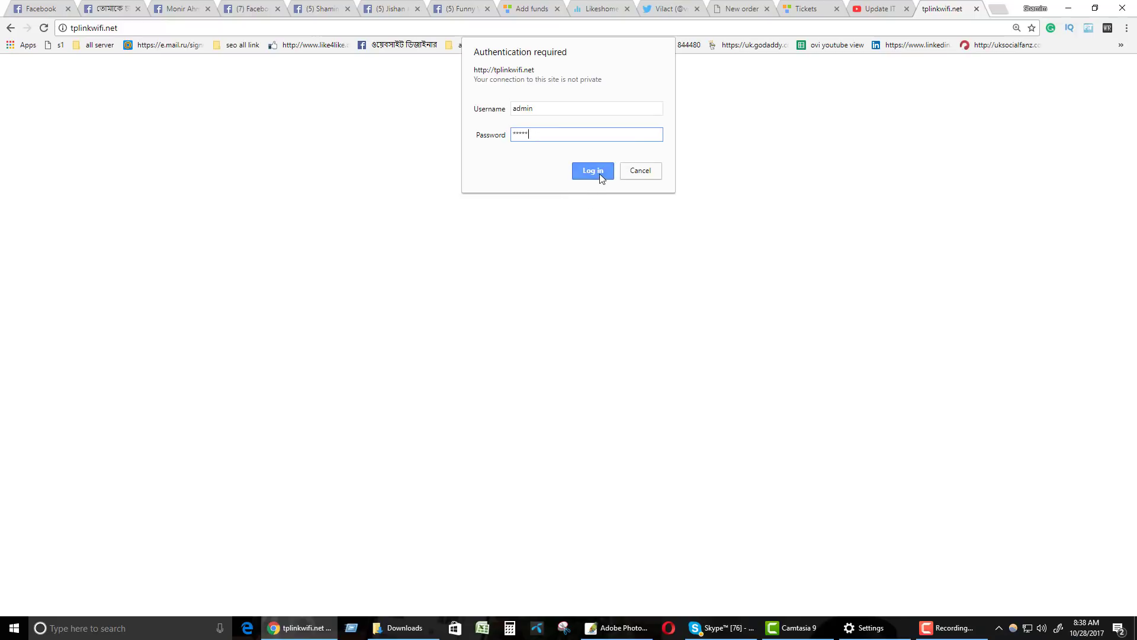
left_click(599, 172)
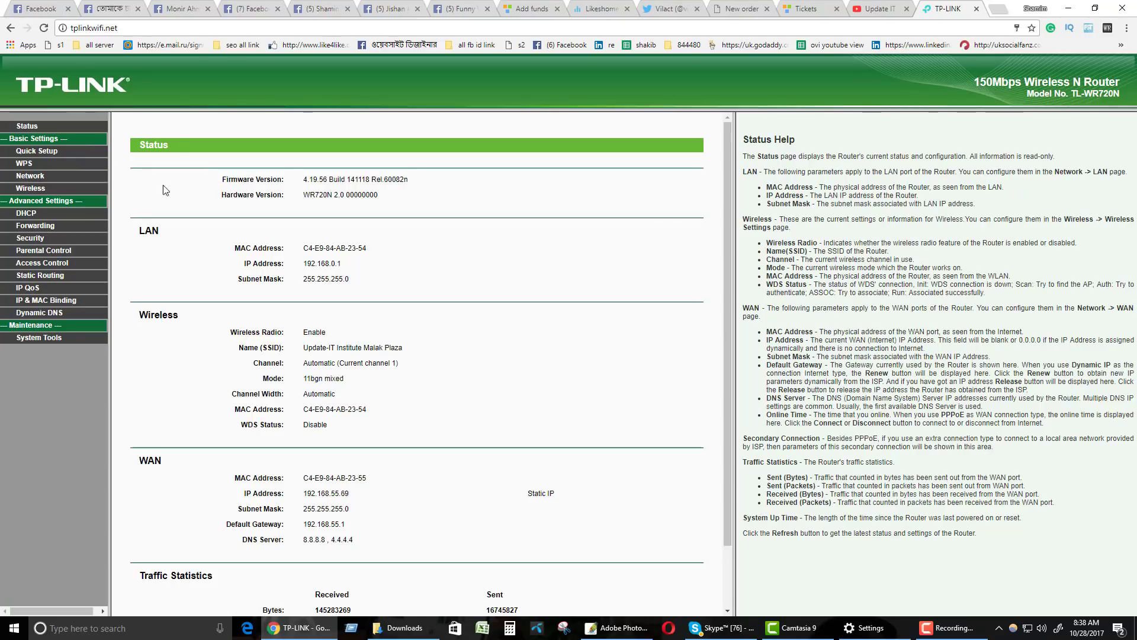
Launch Quick Setup and advance to the WAN Connection Type step.
left_click(38, 149)
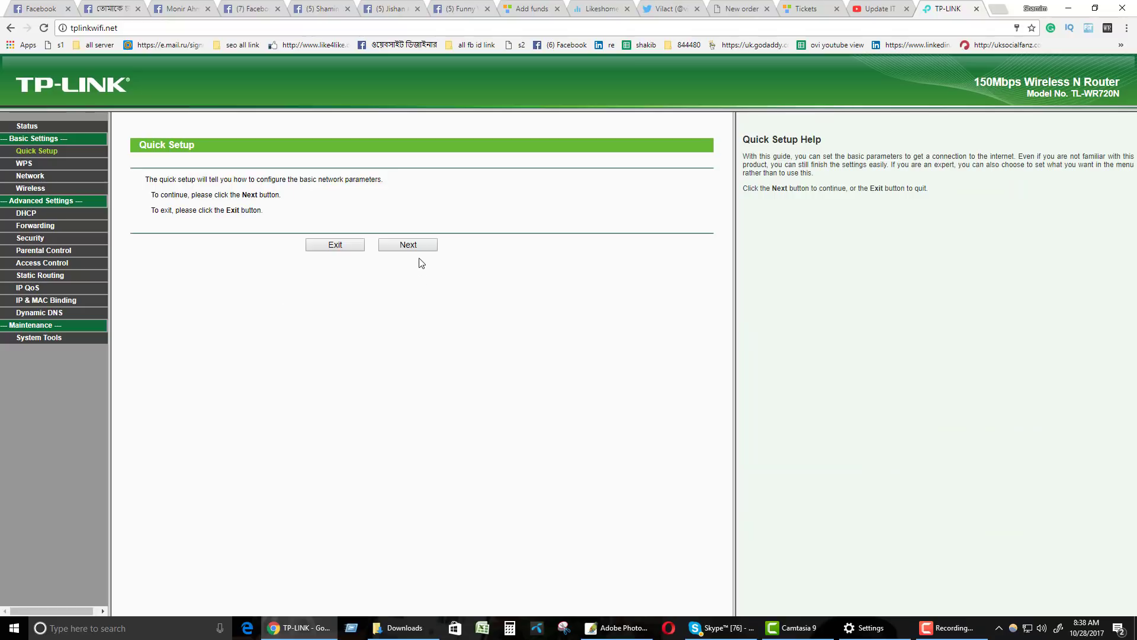
left_click(408, 246)
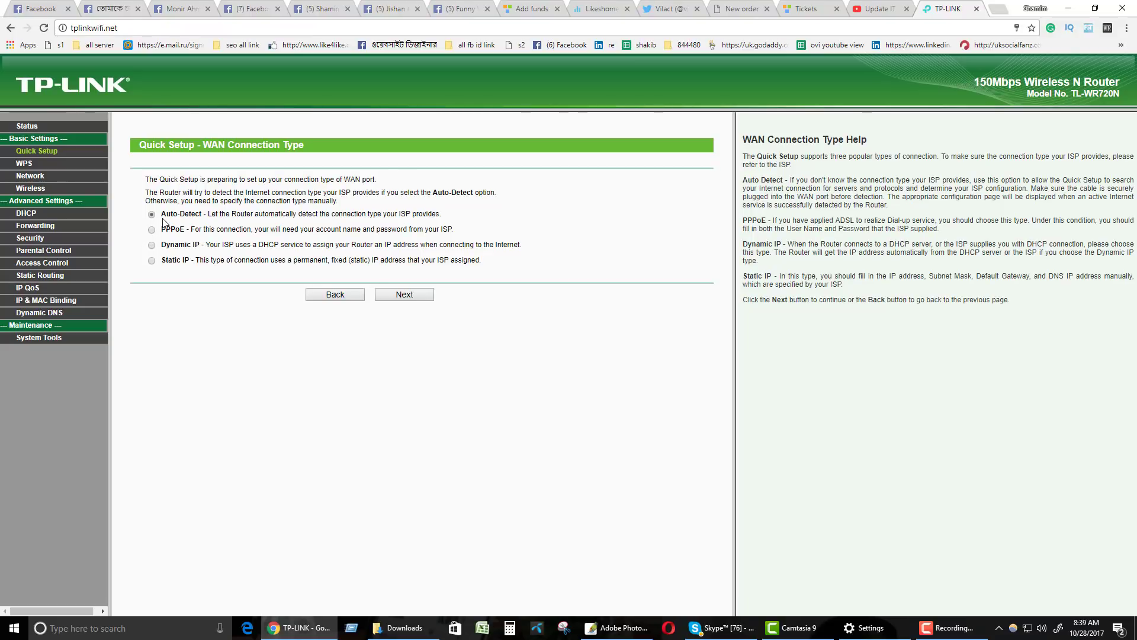
Auto-detect the WAN type and review Static IP 192.168.55.69, gateway 192.168.55.1, DNS 8.8.8.8.
left_click(397, 295)
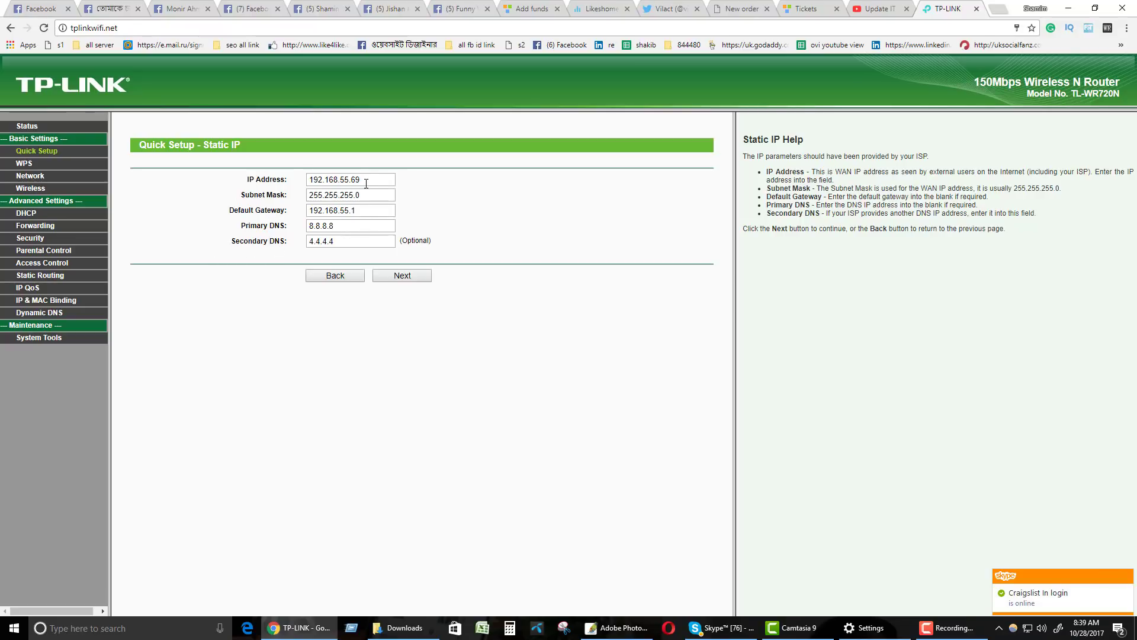
left_click_drag(366, 183, 297, 182)
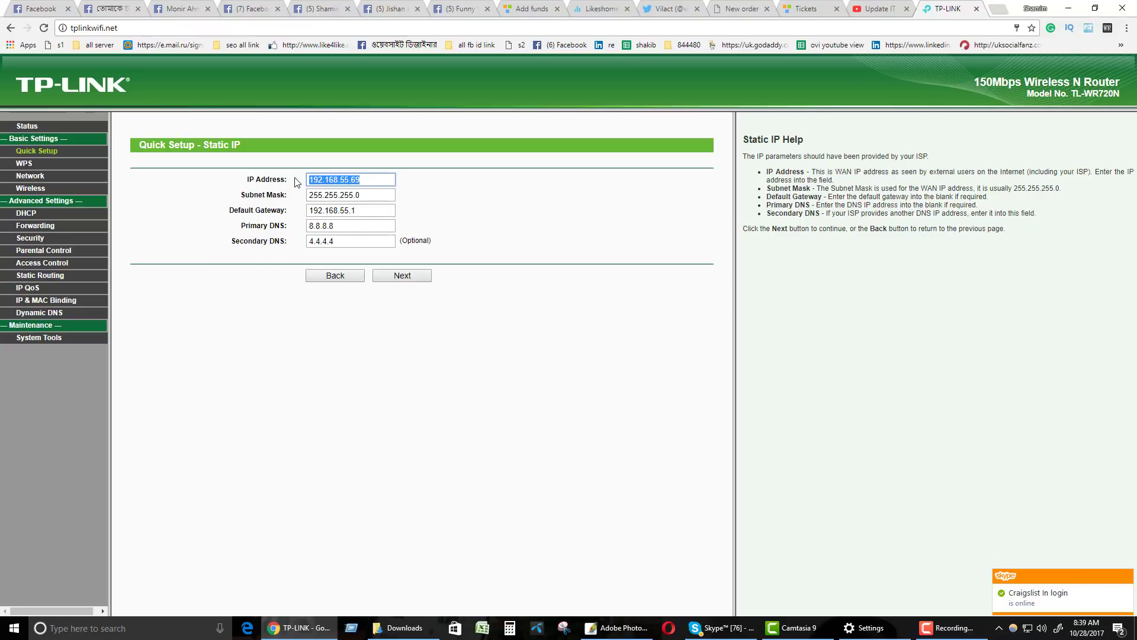
left_click_drag(372, 195, 298, 199)
left_click(366, 209)
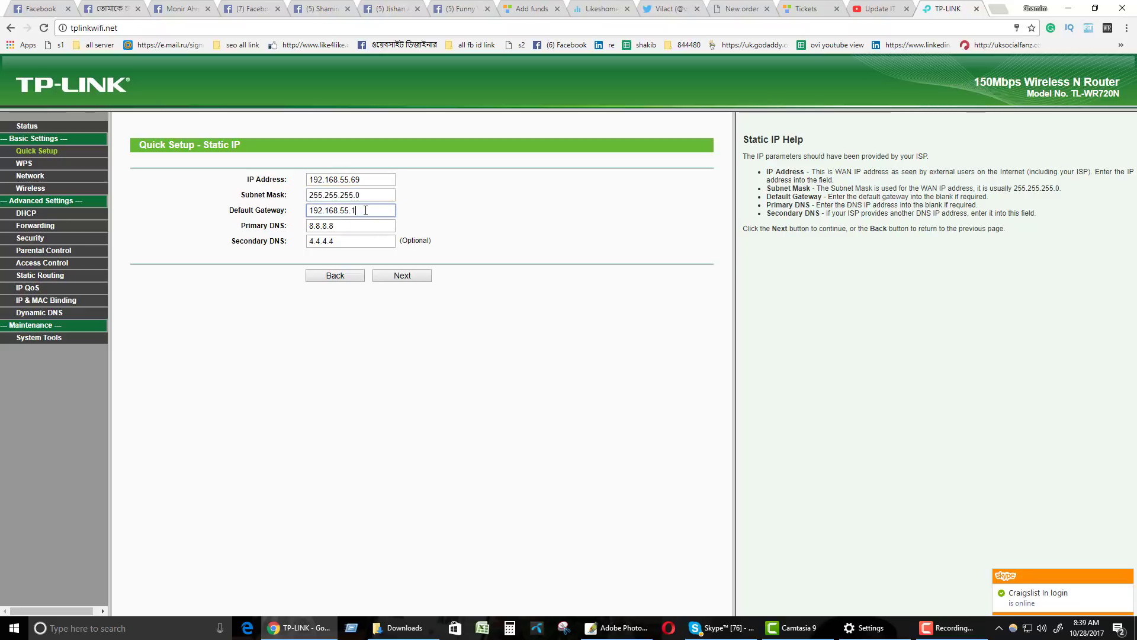
left_click_drag(365, 210, 290, 213)
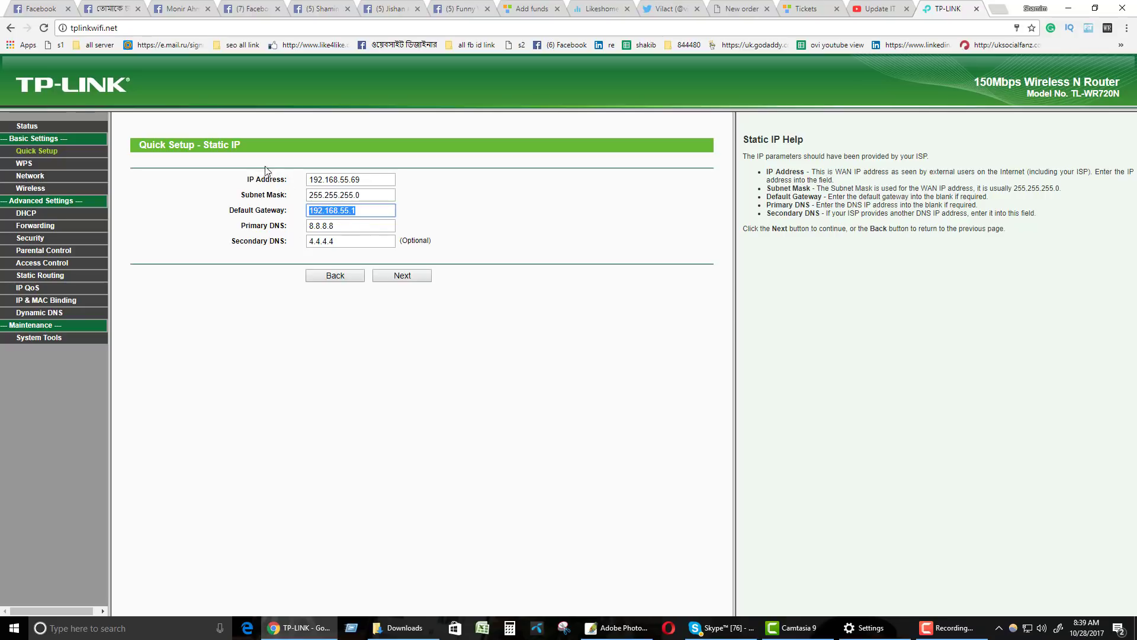
left_click(302, 179)
left_click_drag(301, 181, 445, 256)
left_click(460, 235)
left_click(250, 170)
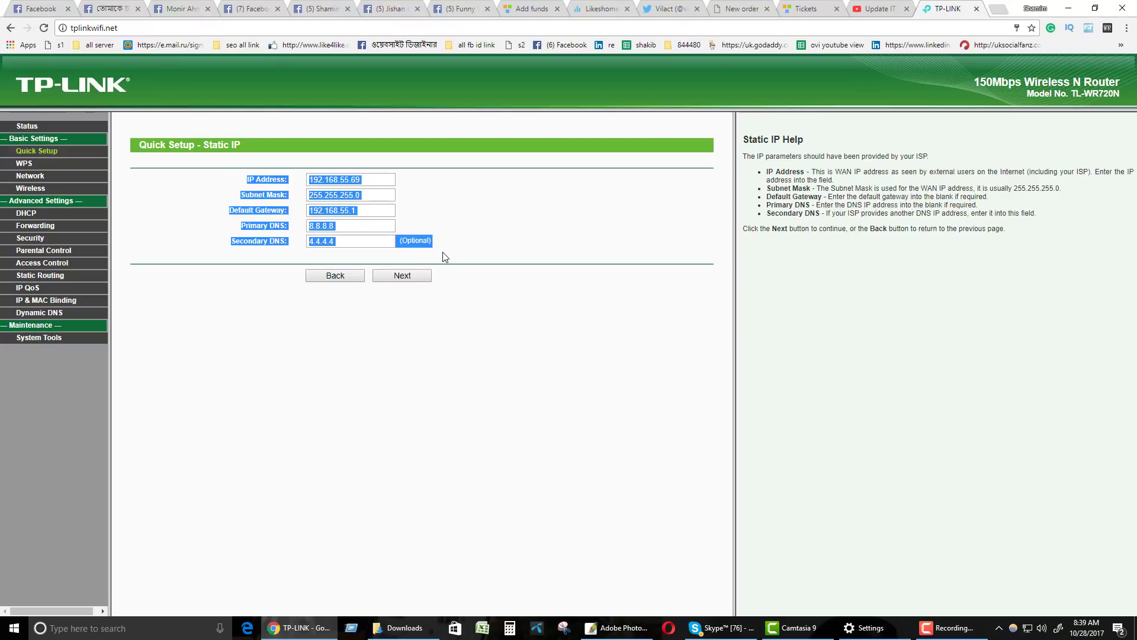
left_click(385, 339)
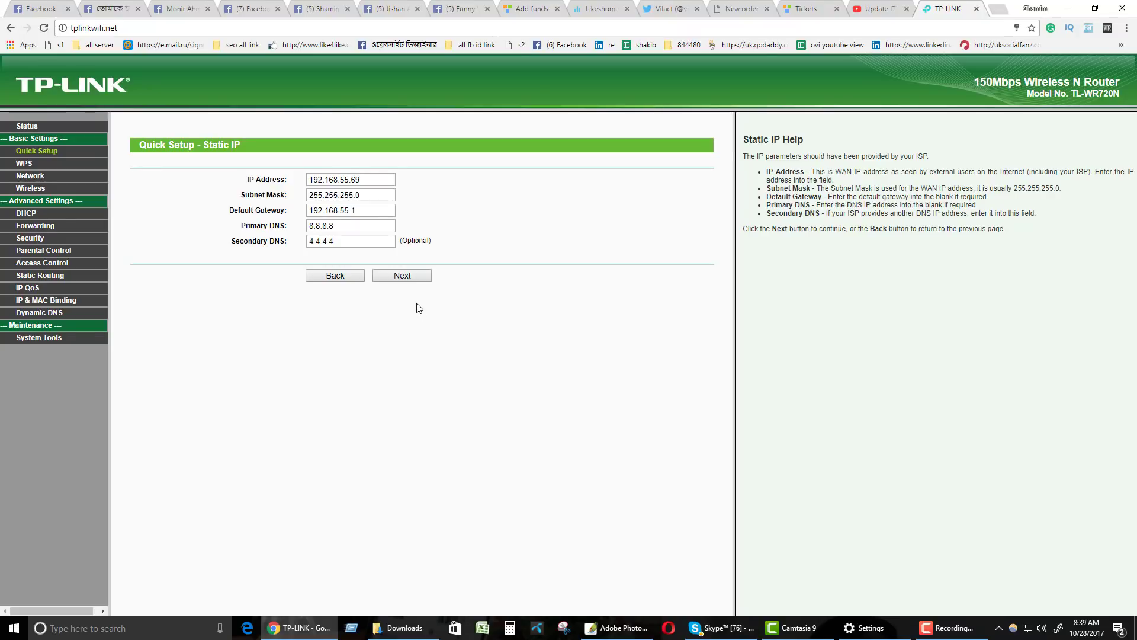
key("ctrl+plus")
key("ctrl+plus")
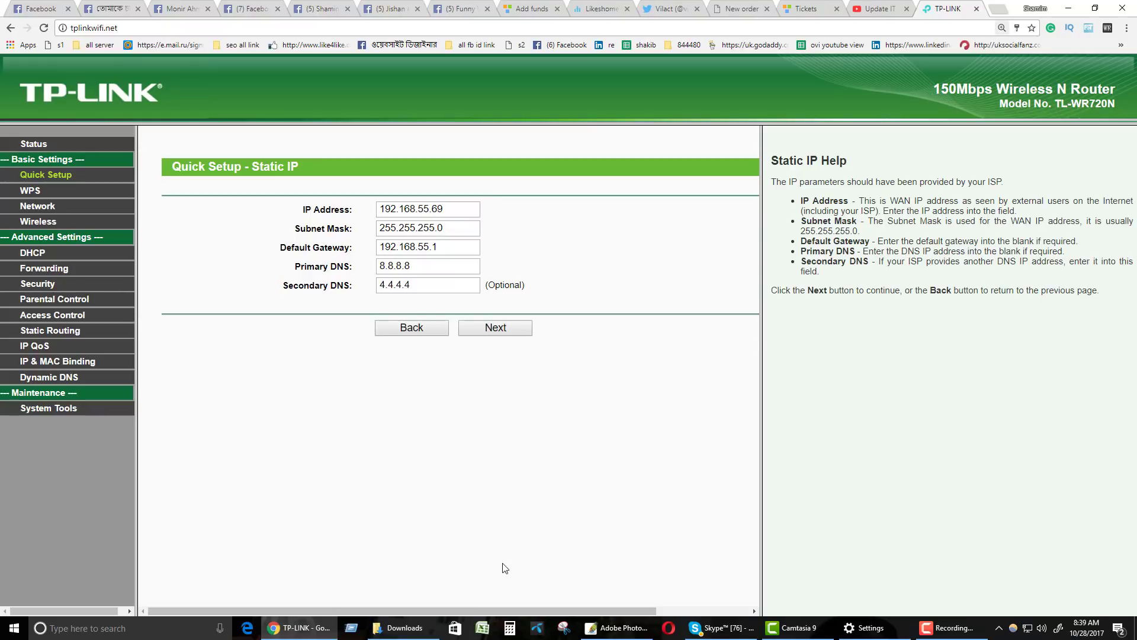
Keep SSID 'Update-IT Institute Malak Plaza' with its WPA-PSK/WPA2-PSK password and continue.
left_click(495, 329)
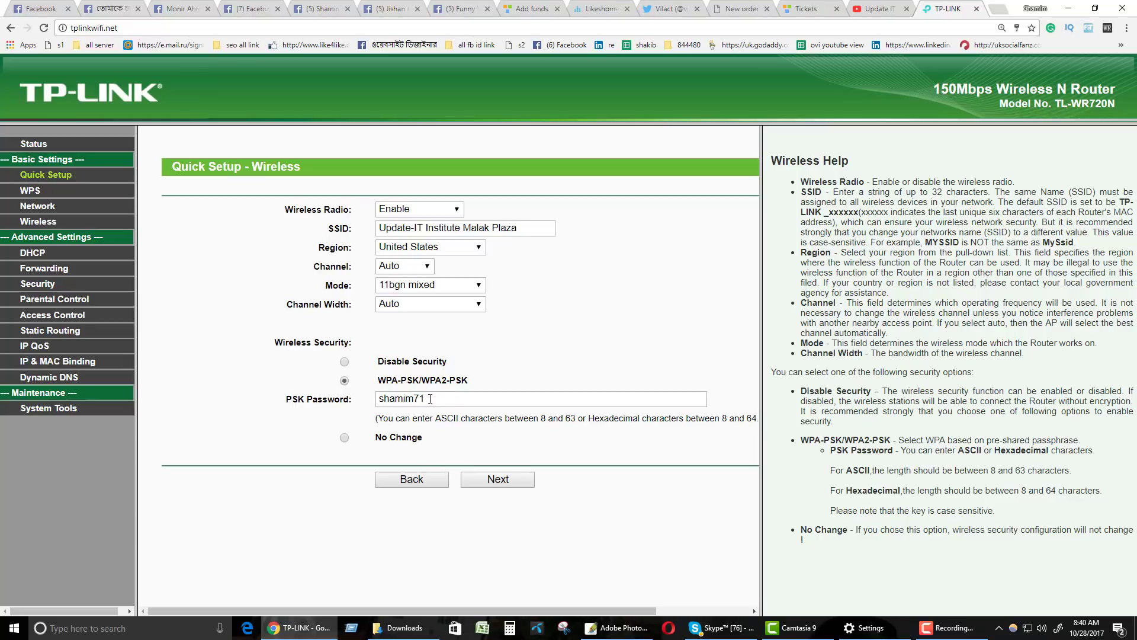
left_click_drag(430, 399, 373, 405)
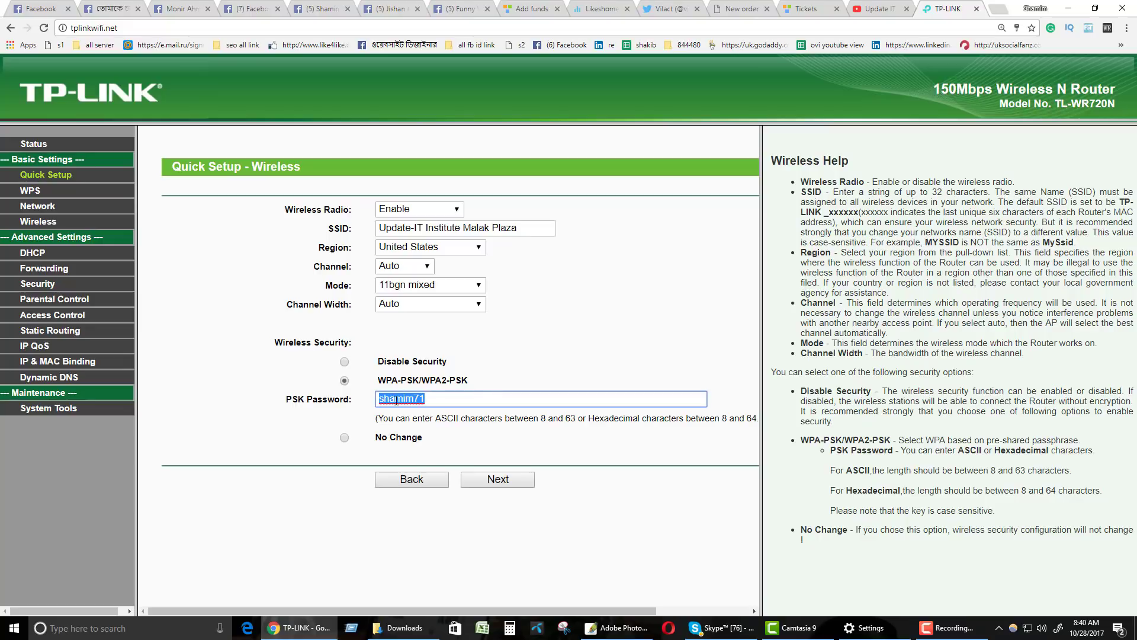
left_click(504, 483)
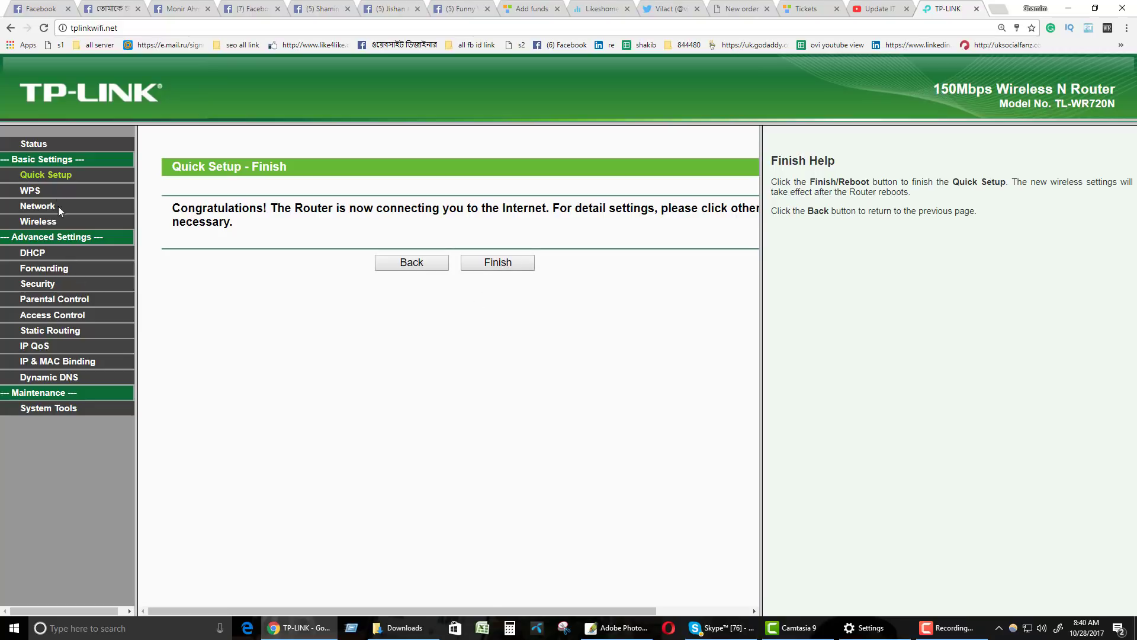
Restart Quick Setup and select PPPoE as the WAN connection type.
left_click(55, 176)
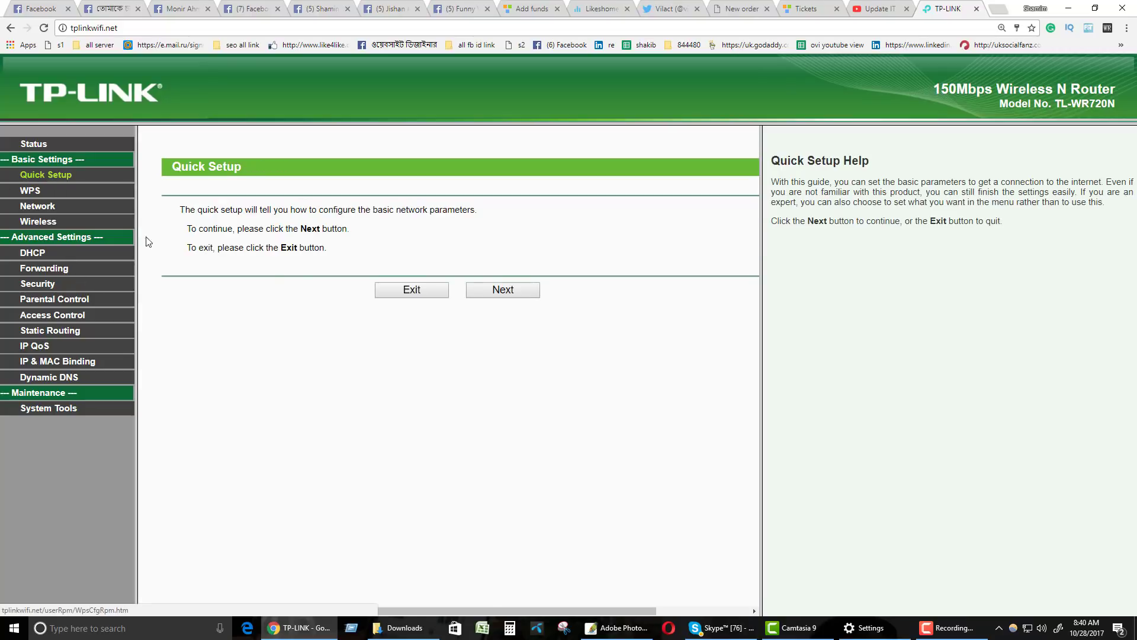
left_click(416, 291)
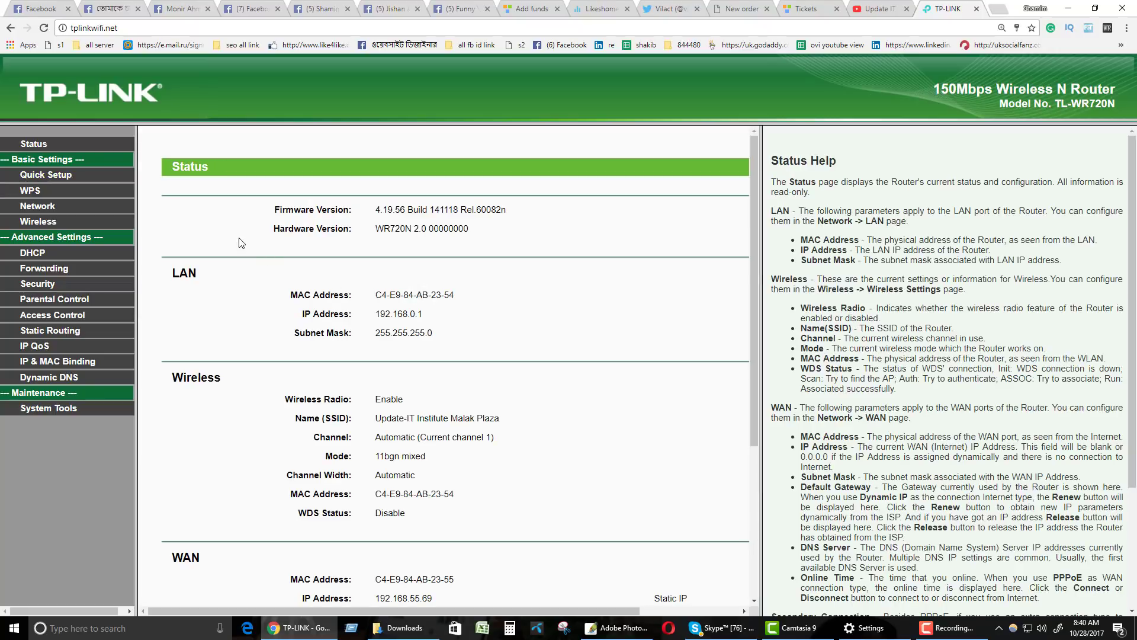
left_click(46, 176)
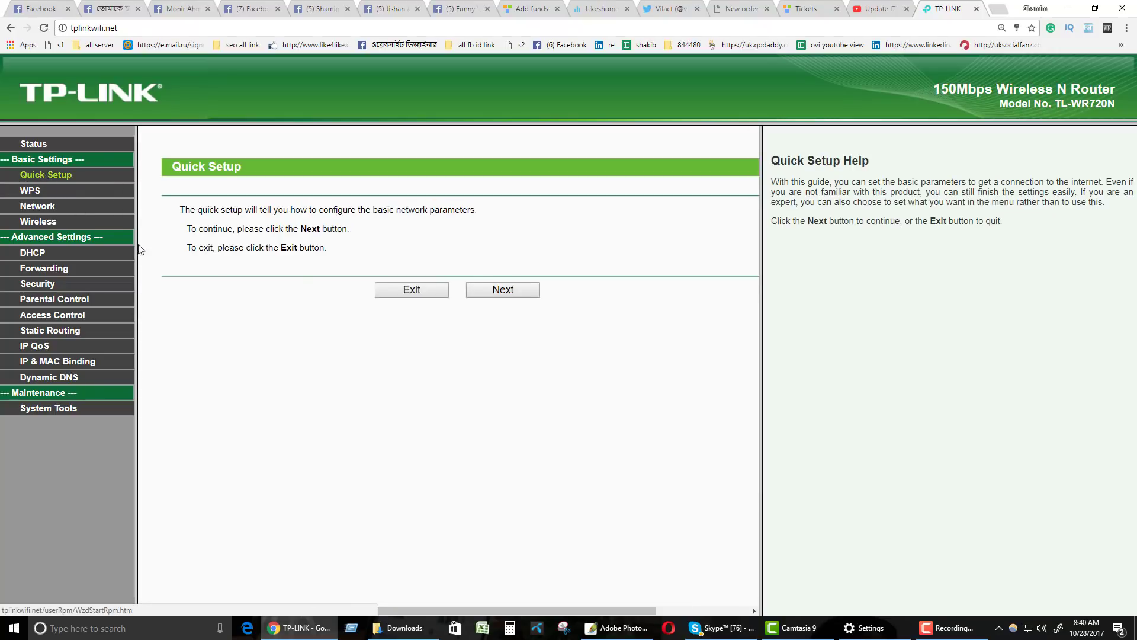
left_click(504, 291)
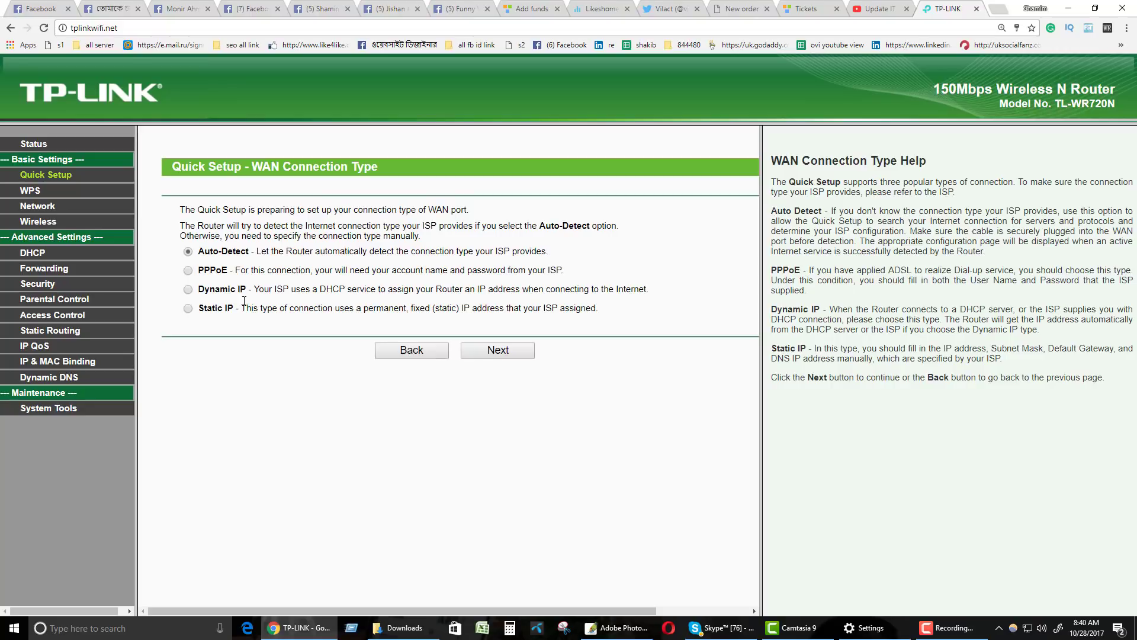
left_click(190, 309)
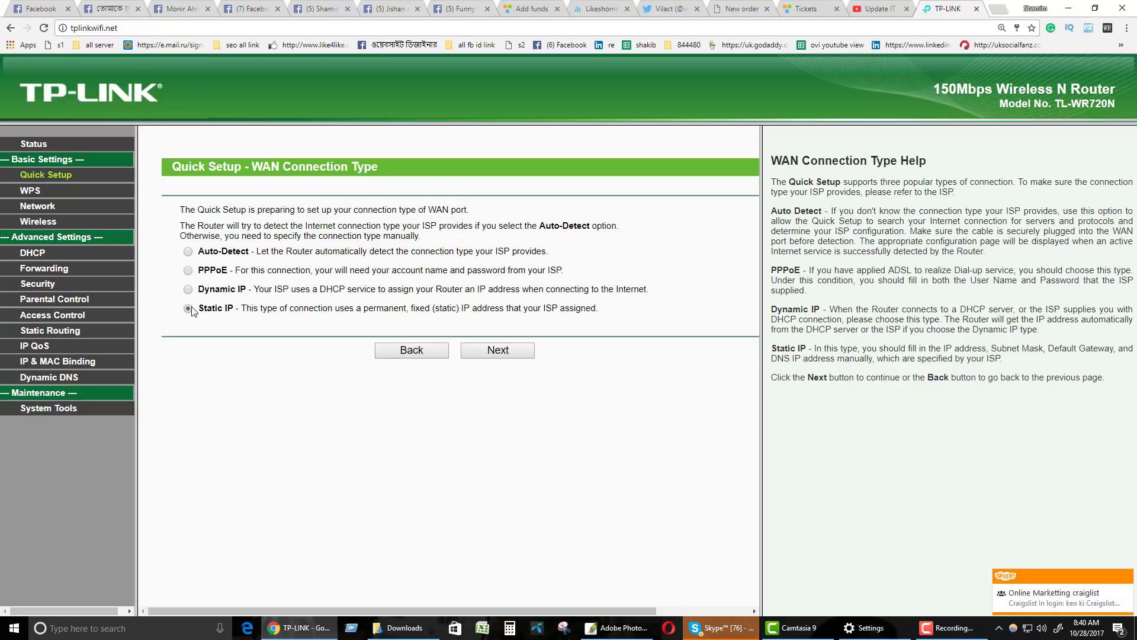
left_click(188, 270)
left_click(472, 351)
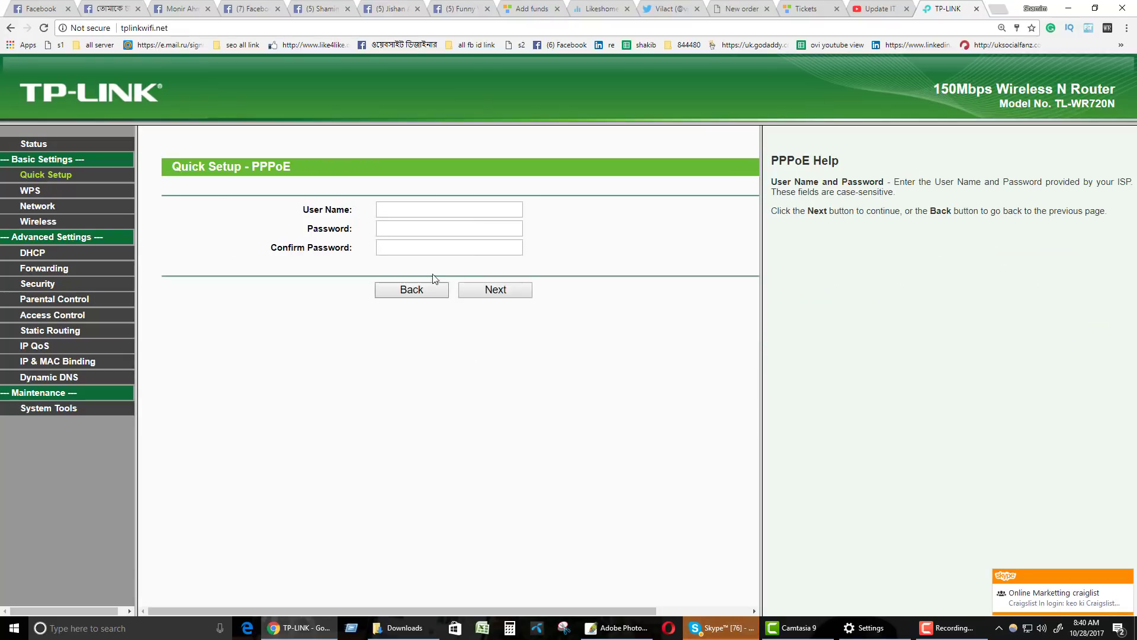
Enter a PPPoE user name and move to the Password field.
left_click(421, 212)
left_click(421, 231)
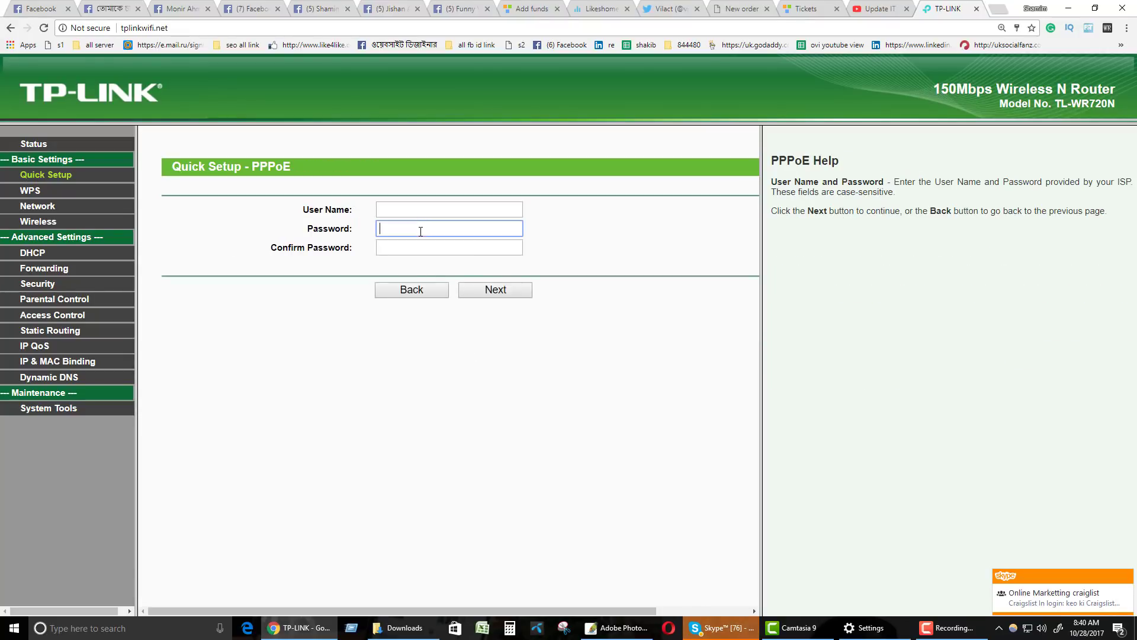
left_click(417, 248)
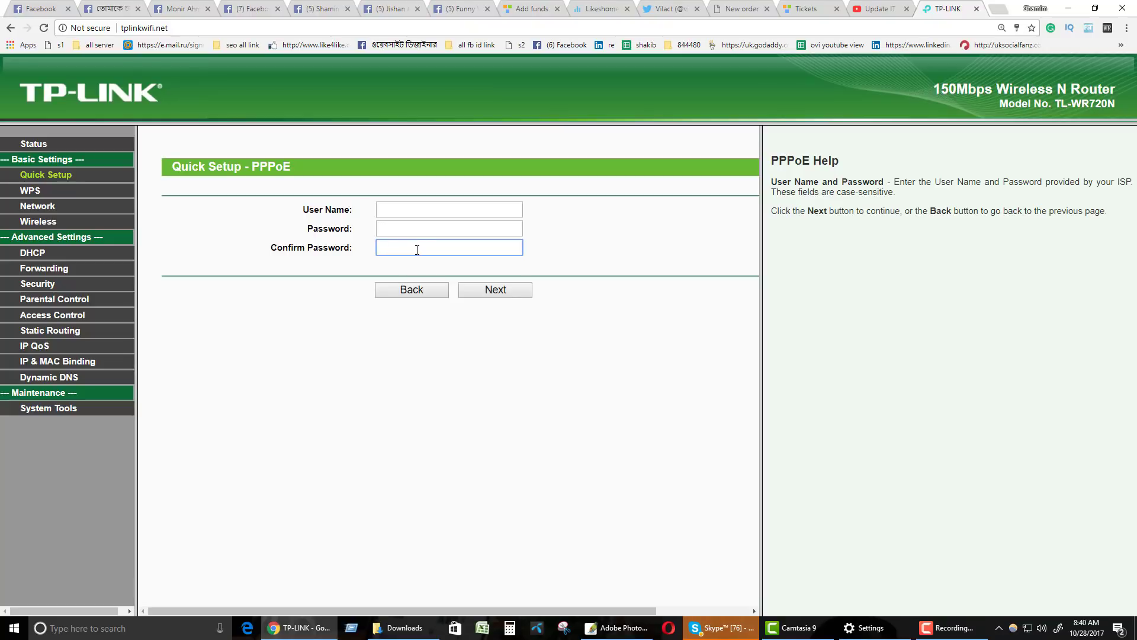
left_click(380, 207)
left_click(390, 230)
left_click(390, 212)
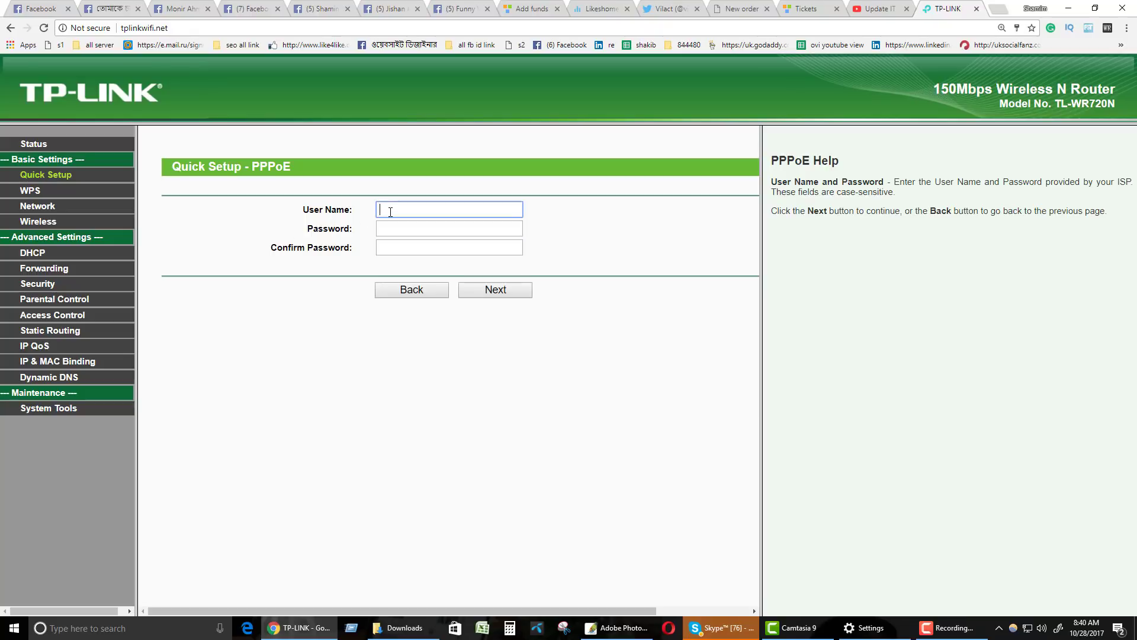
left_click(390, 229)
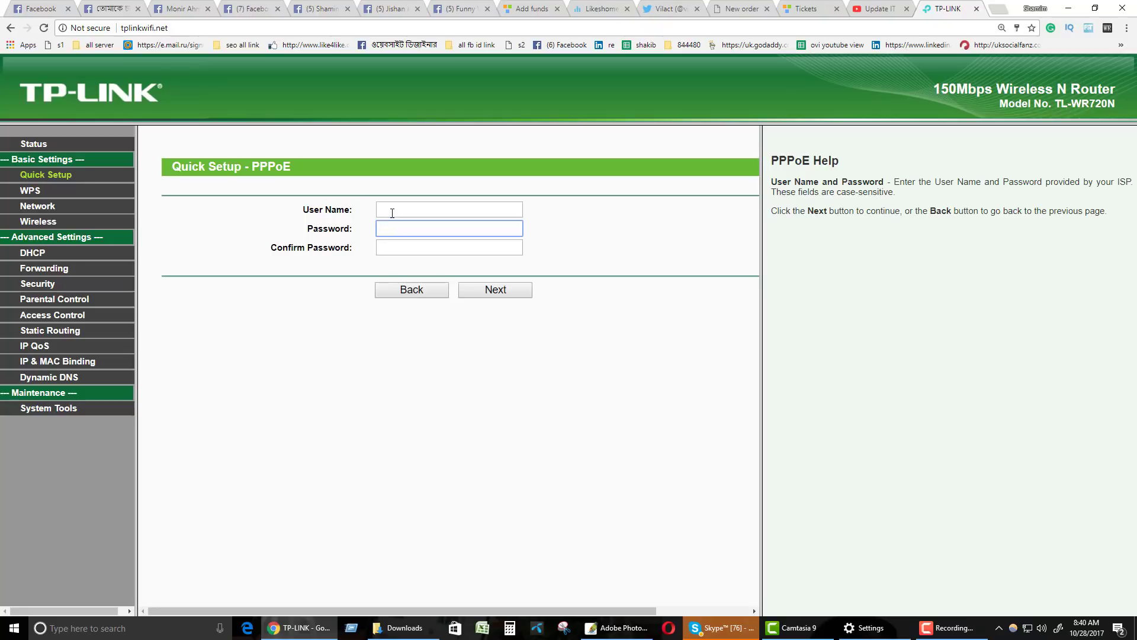
left_click(392, 213)
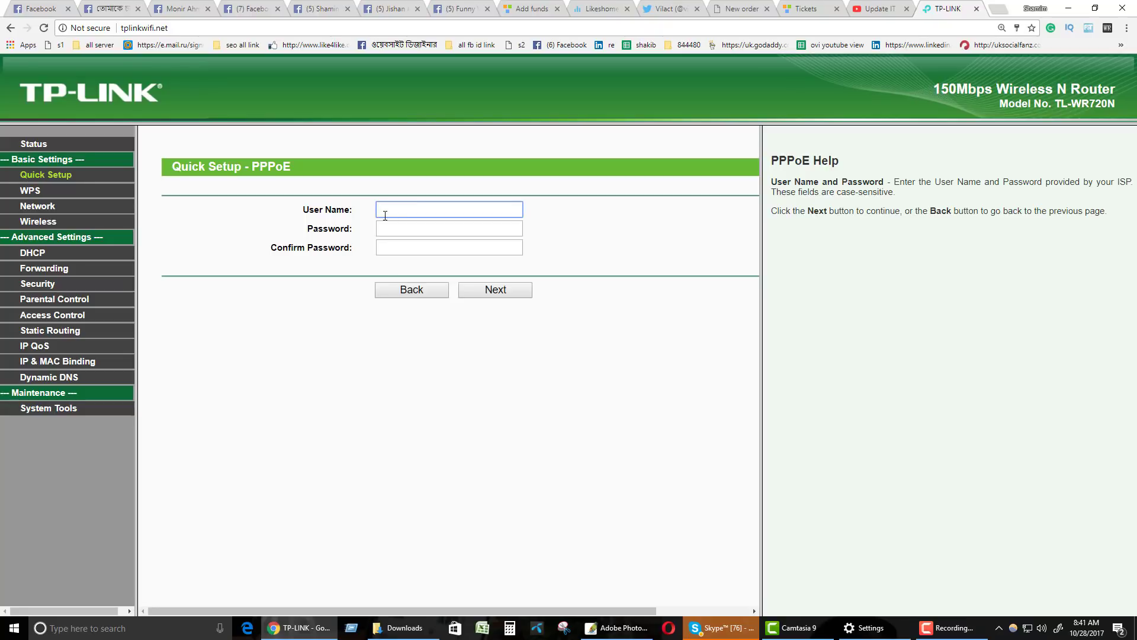
left_click(394, 228)
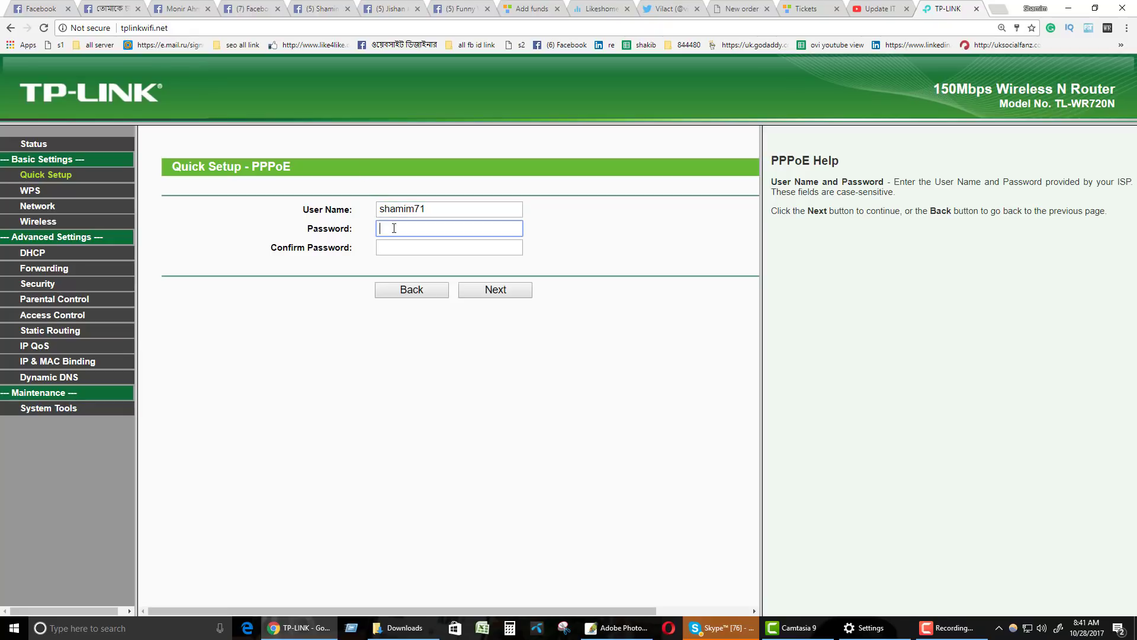
Restart Quick Setup and run Auto-Detect on the WAN connection type.
left_click(56, 169)
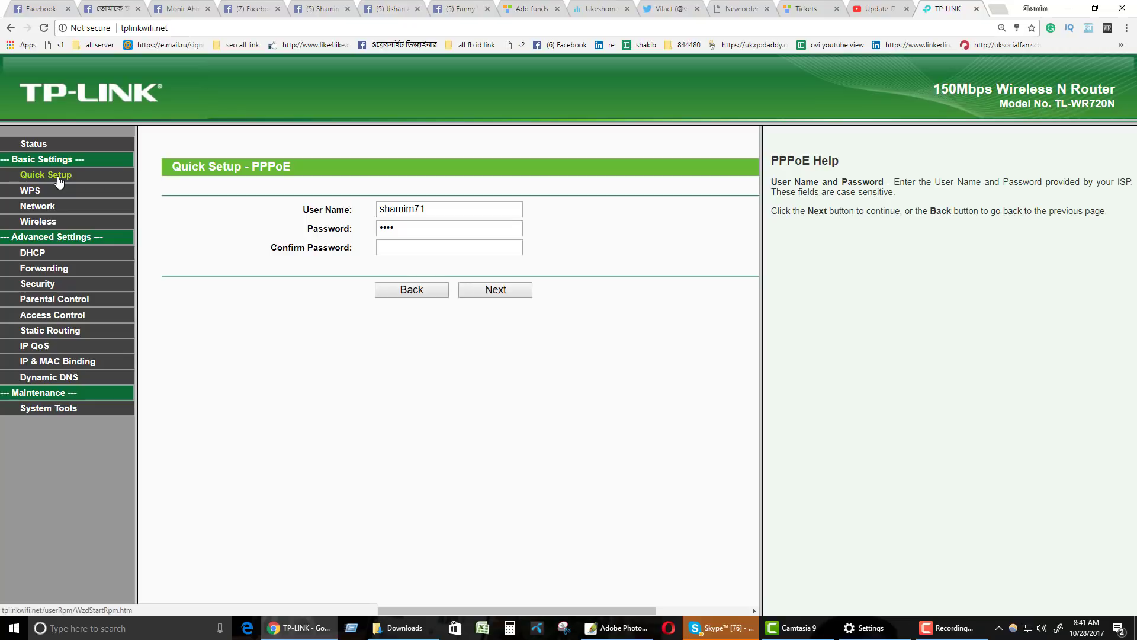
left_click(505, 292)
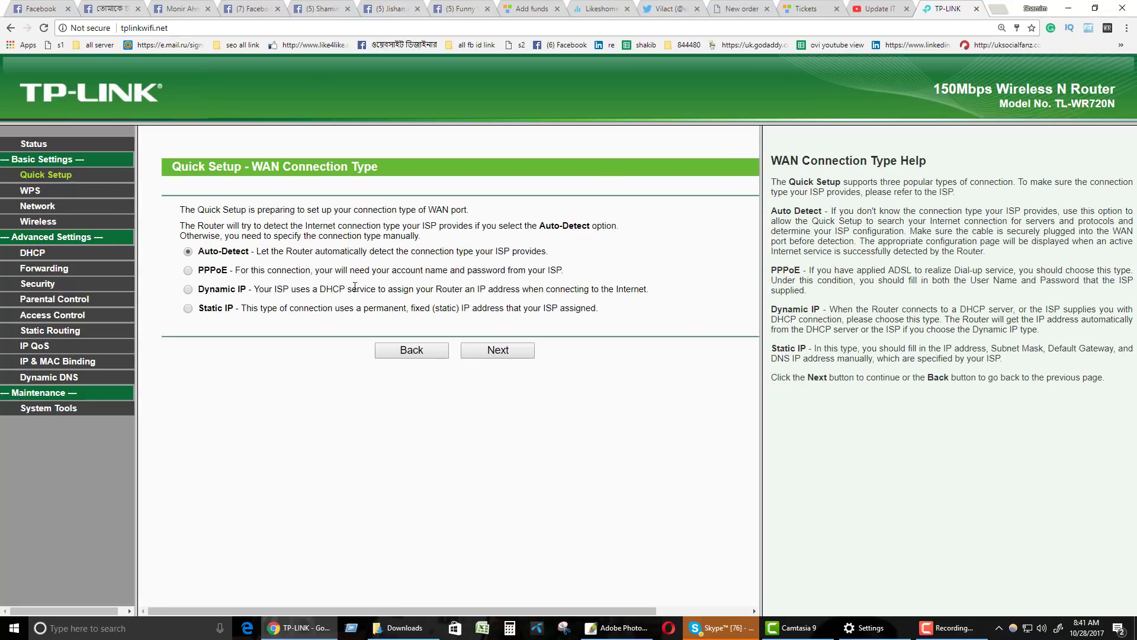
left_click(504, 348)
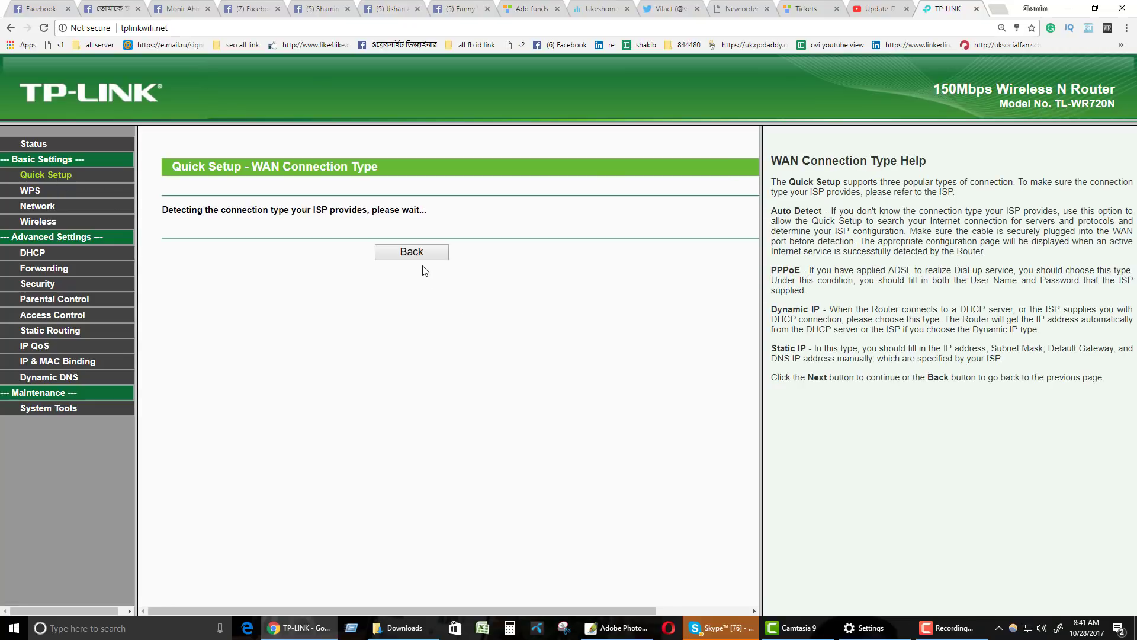